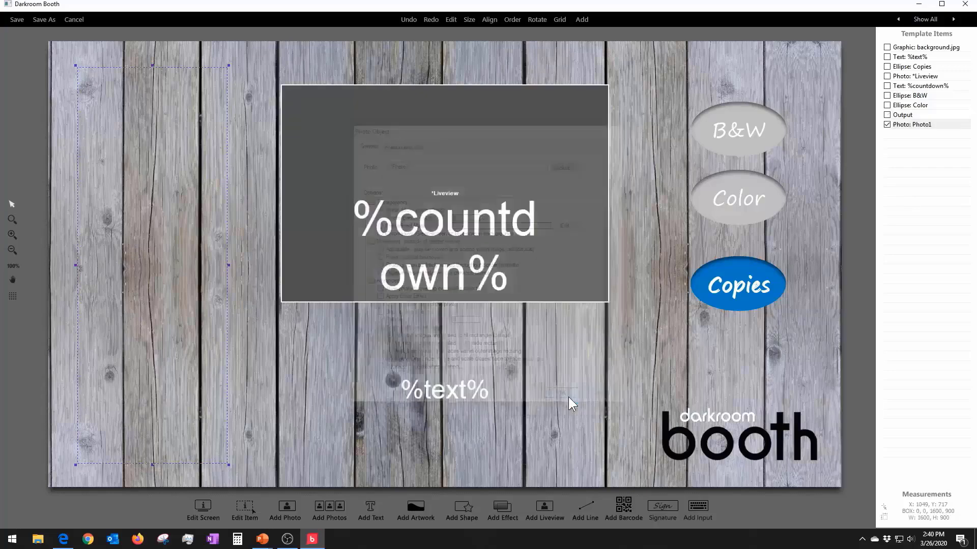
Step: Resize the Photo1 placeholder to 376 by 212 and place it in the upper-left area of the screen template
scroll(579, 334, down, 5)
drag(528, 288, 236, 157)
scroll(231, 152, down, 3)
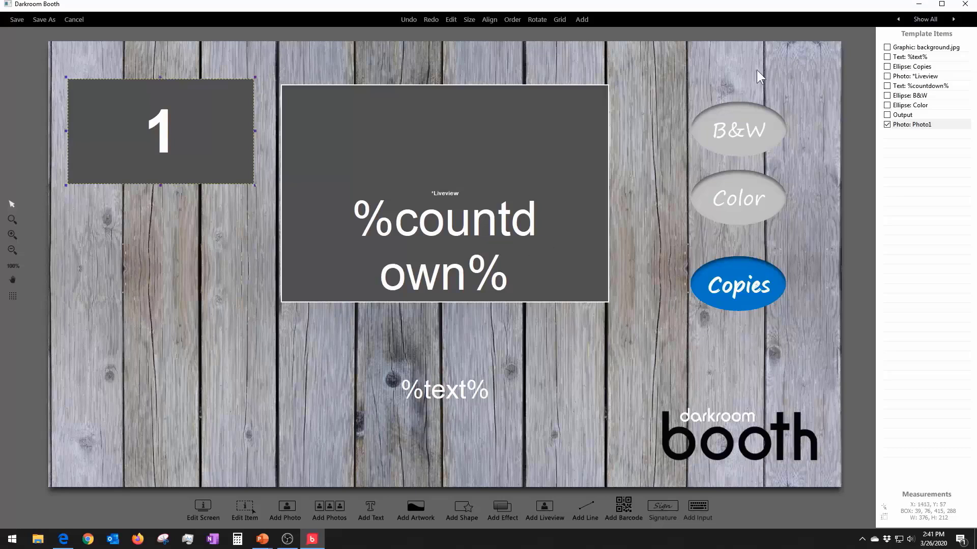
Step: Delete the Photo1 item from the screen template
click(904, 124)
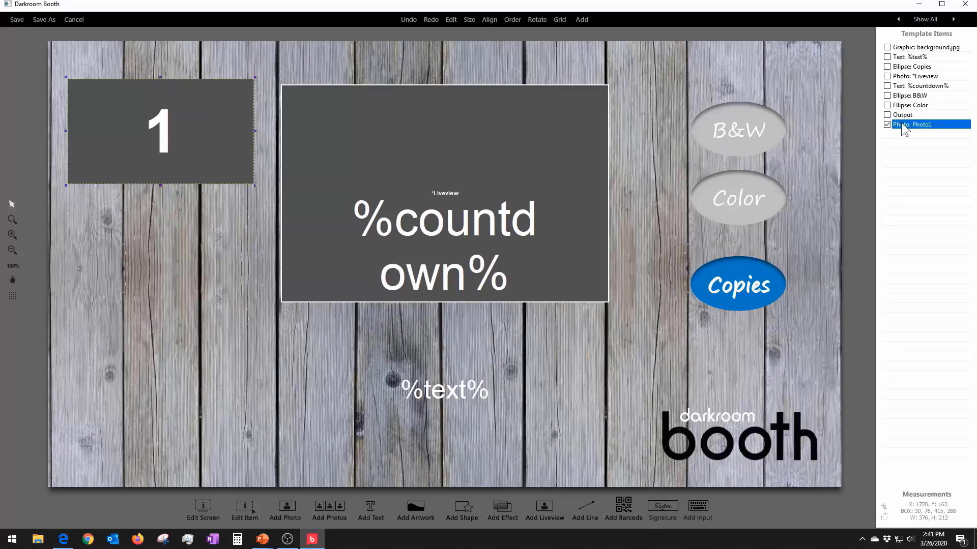
right_click(904, 128)
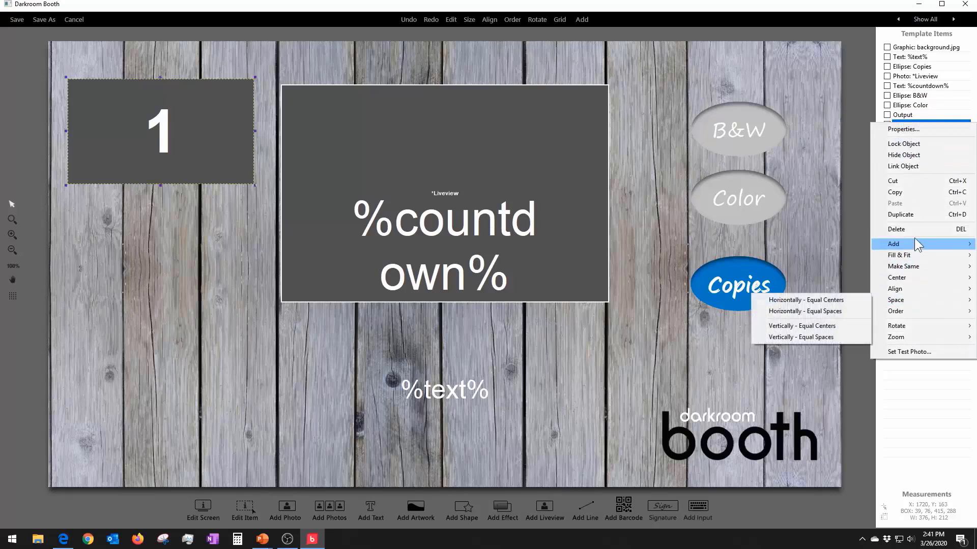
click(901, 229)
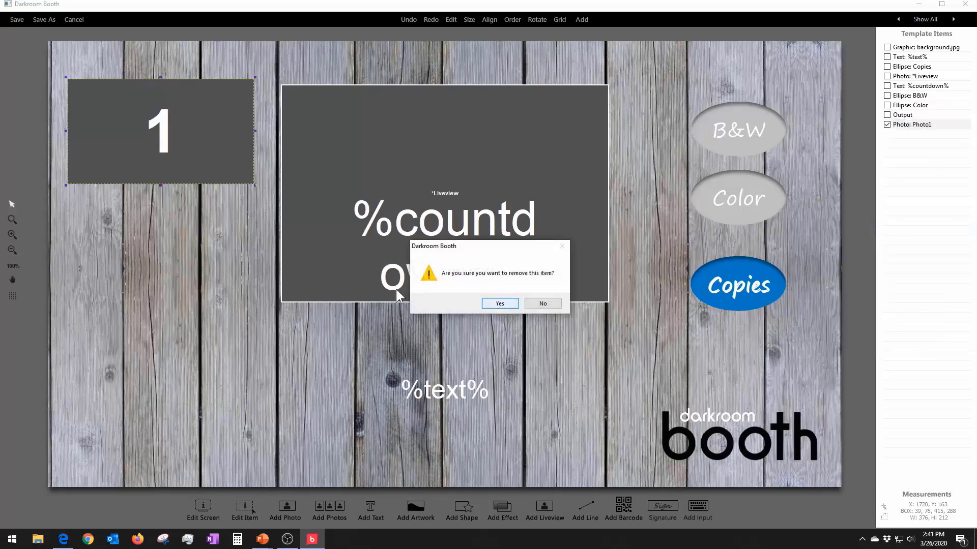
click(512, 302)
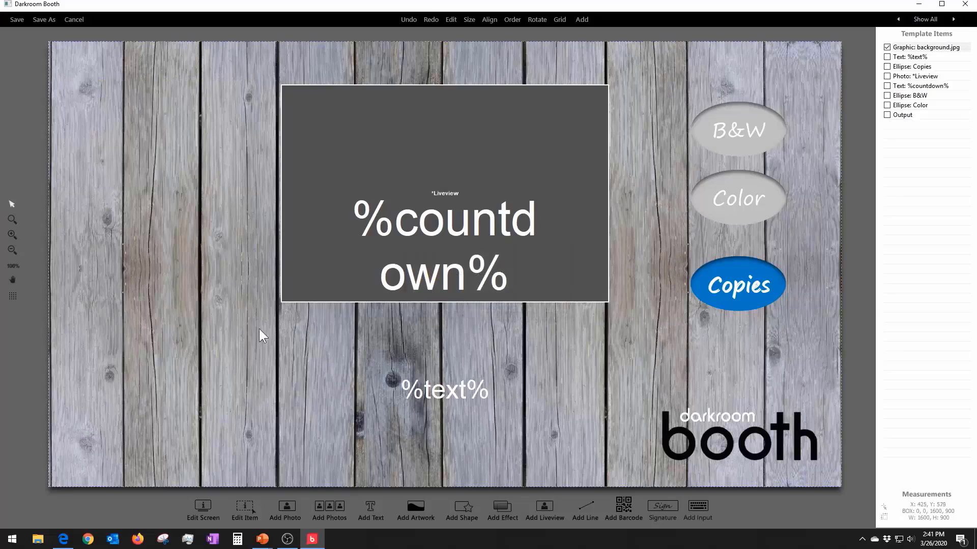
Step: Try moving the %text% item and shifting the wooden background graphic down and to the right
click(152, 268)
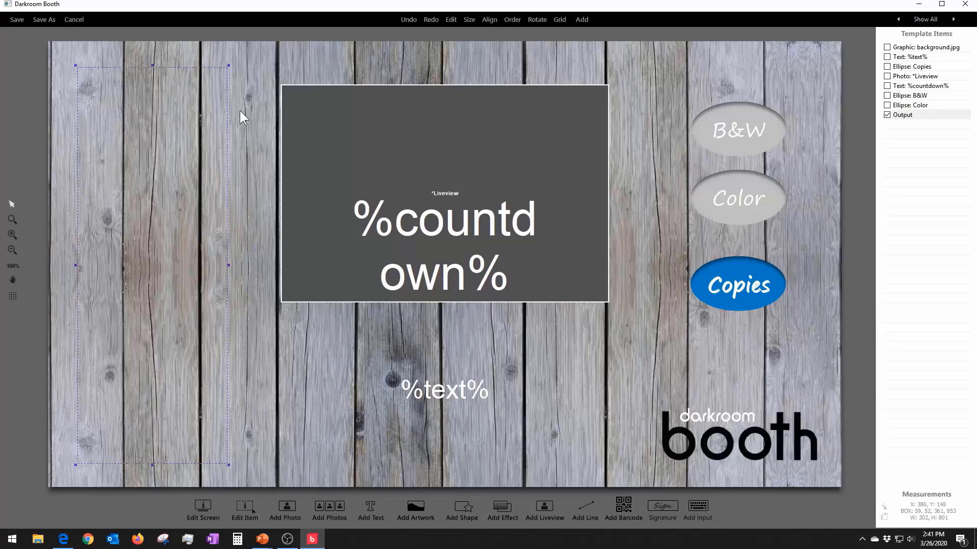
drag(528, 361, 656, 412)
key(ctrl+z)
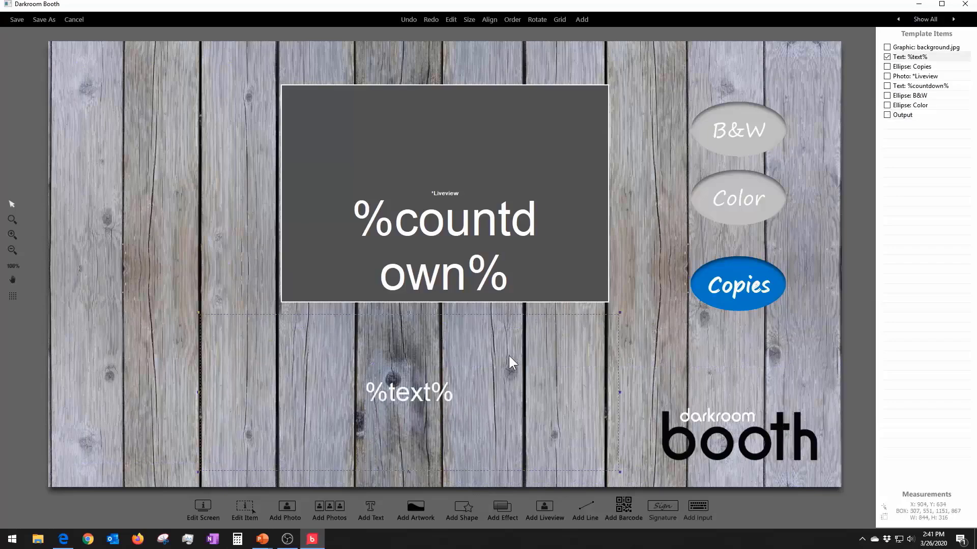
drag(673, 61, 887, 155)
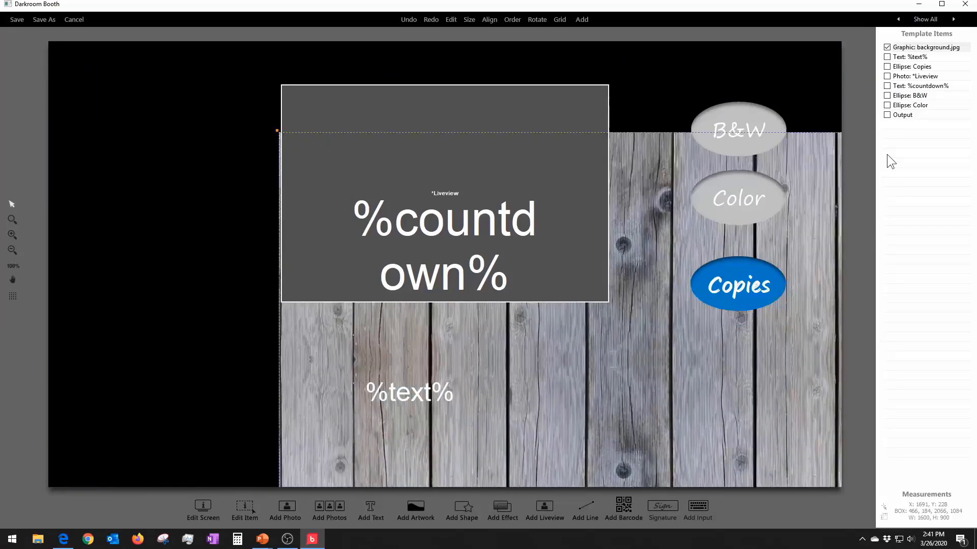
Step: Select the Output item and close the screen template editor, discarding the layout changes
click(172, 247)
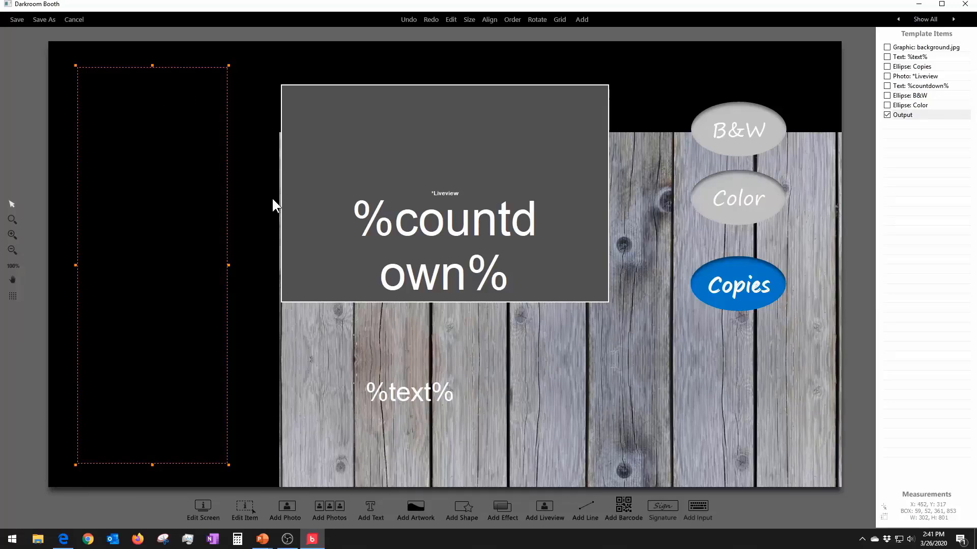
click(78, 19)
click(514, 290)
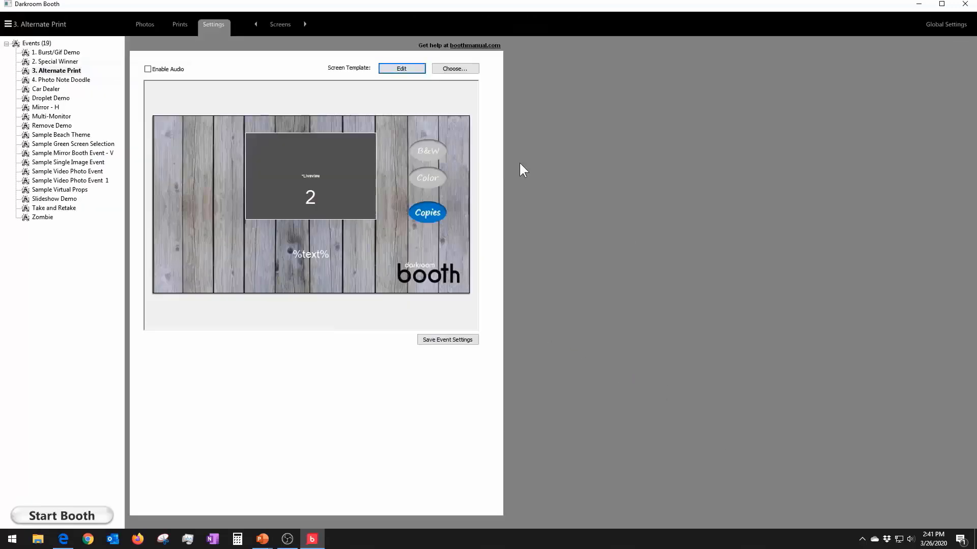
Step: Run a Color session in booth mode to view how the output layout appears on the screen, and exit booth mode
click(276, 22)
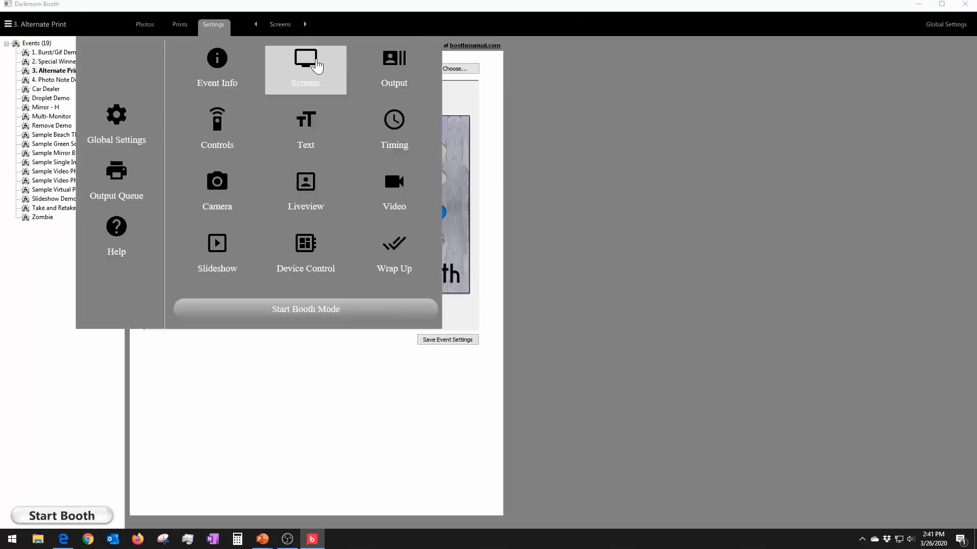
click(311, 68)
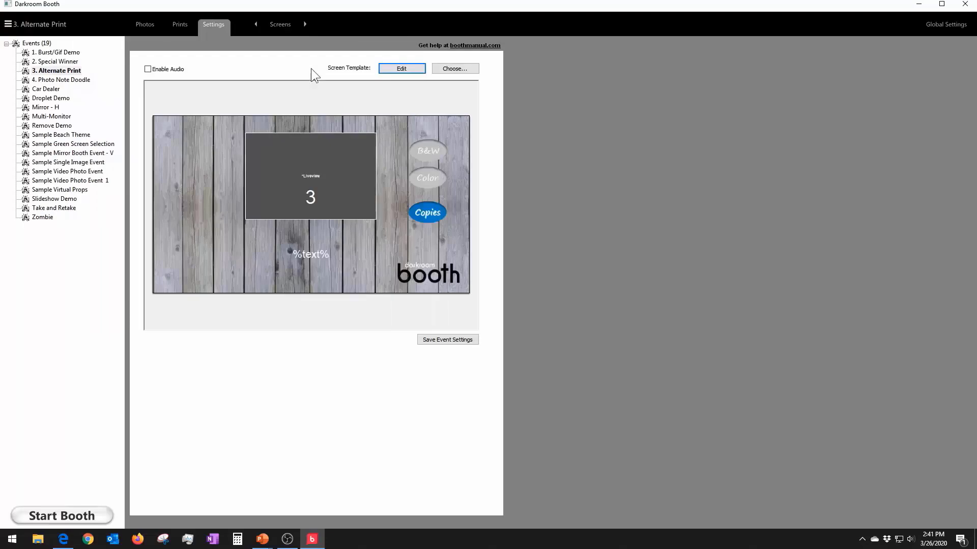
click(50, 515)
click(561, 307)
click(530, 309)
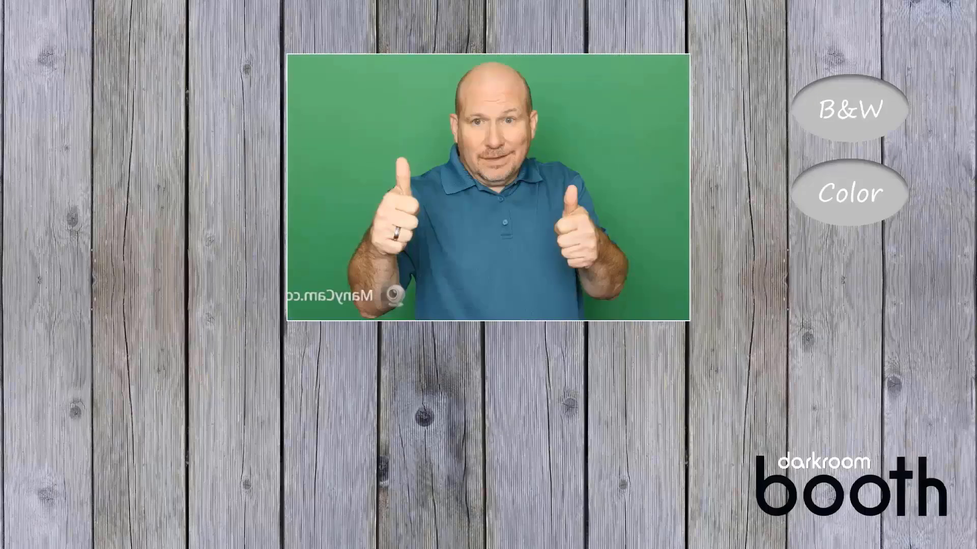
click(865, 205)
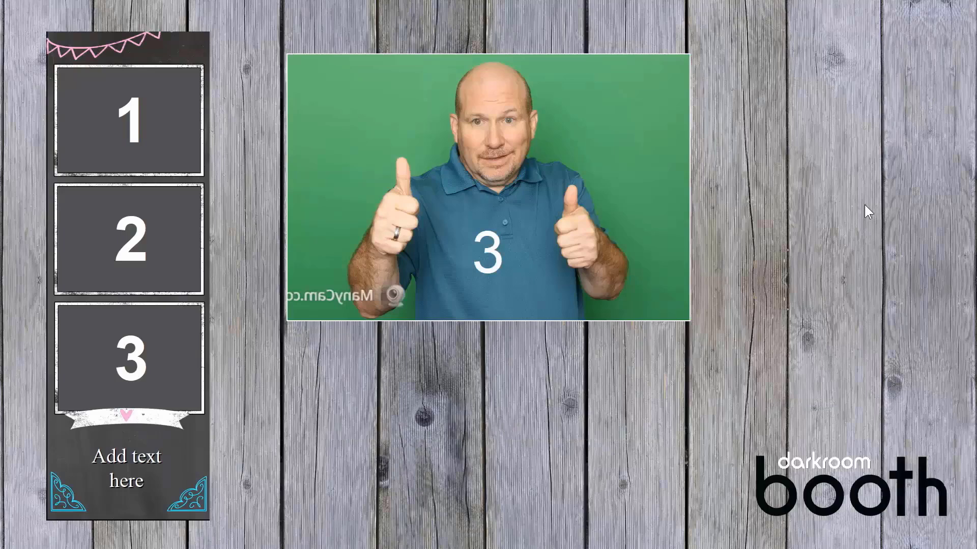
key(Escape)
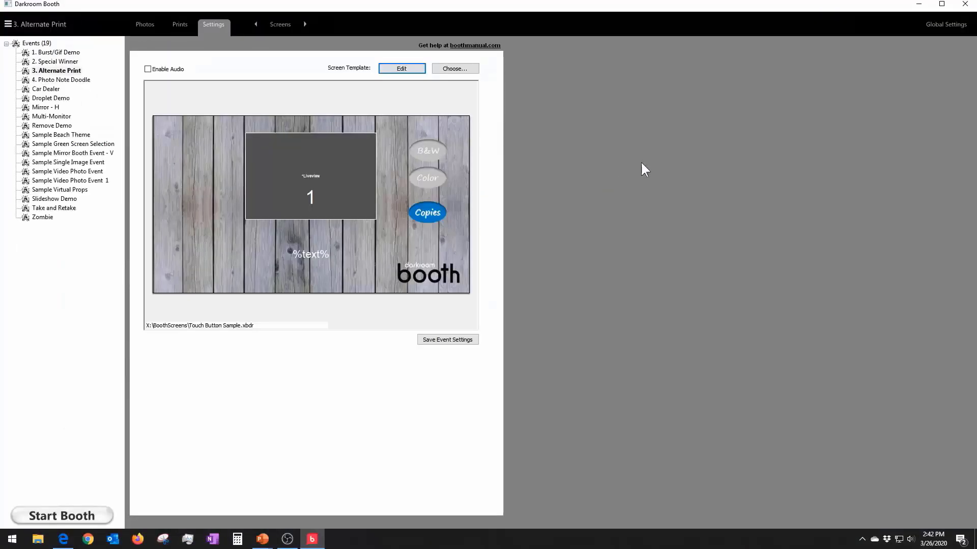
Step: In the event's output settings, set Print Alternate to prompt for the user to choose at start of session
click(283, 23)
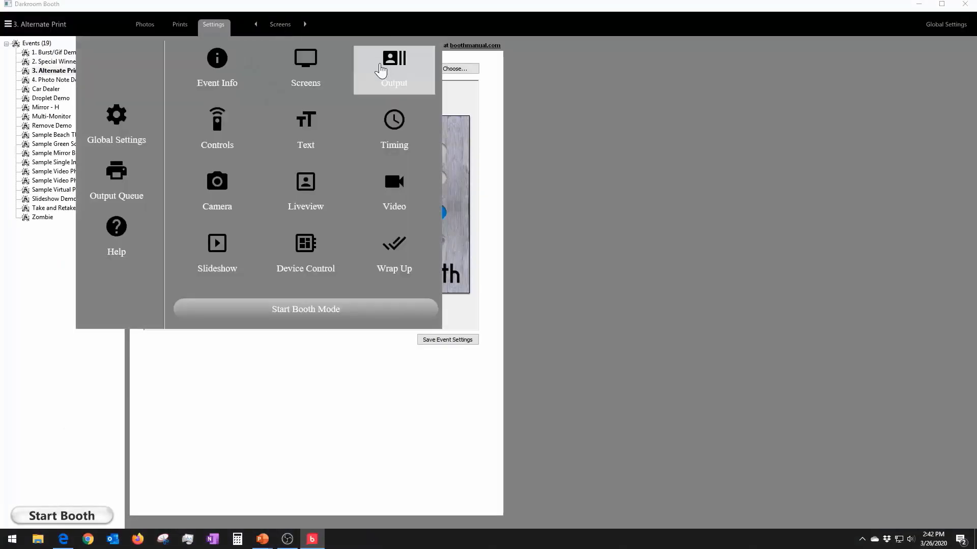
click(394, 68)
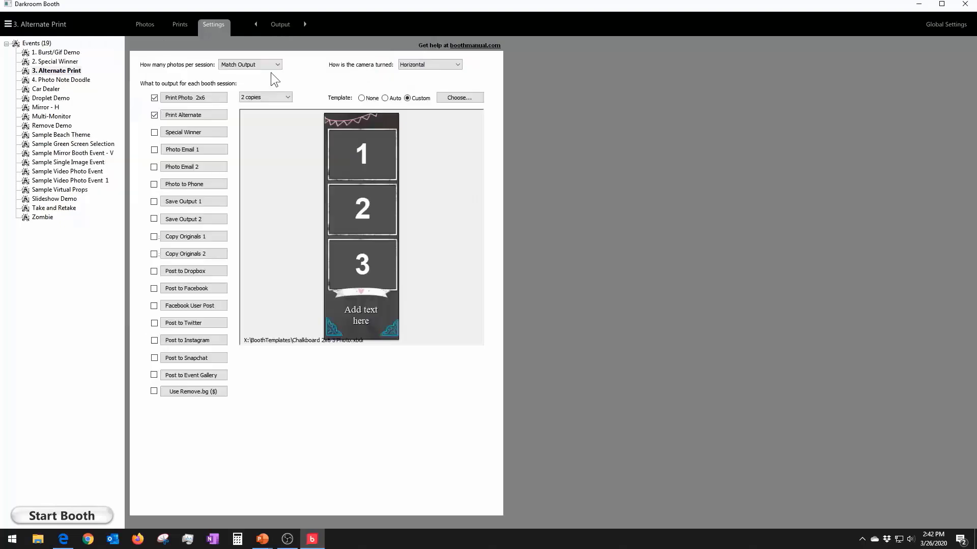
click(155, 118)
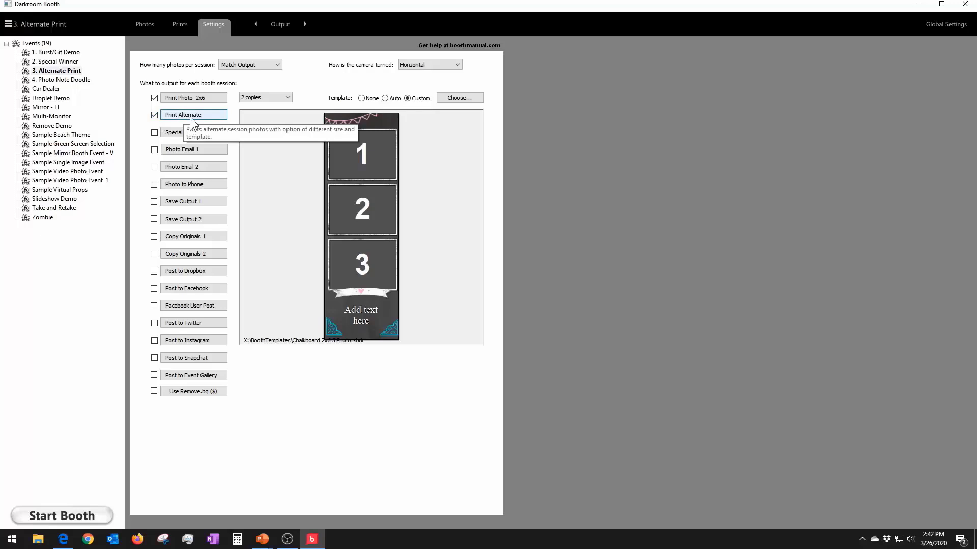
click(191, 117)
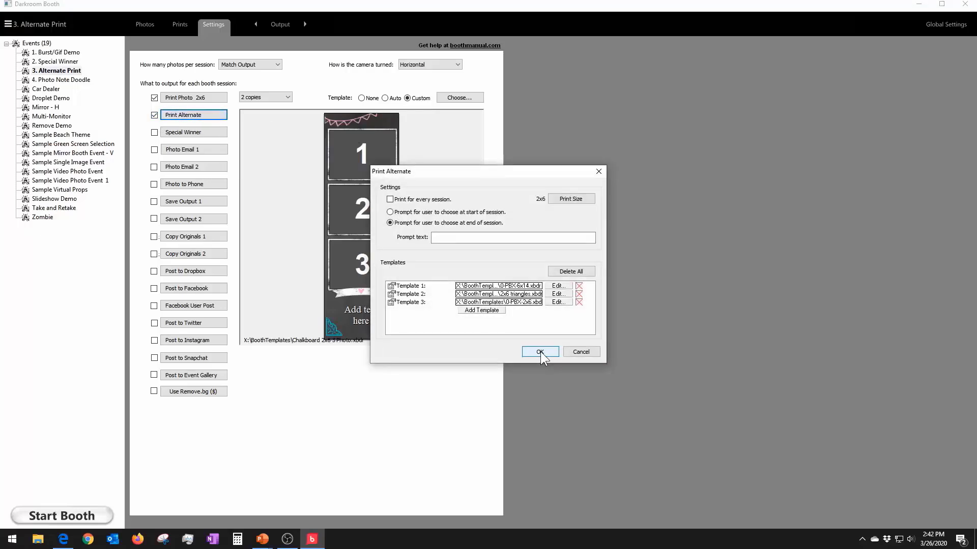
click(389, 213)
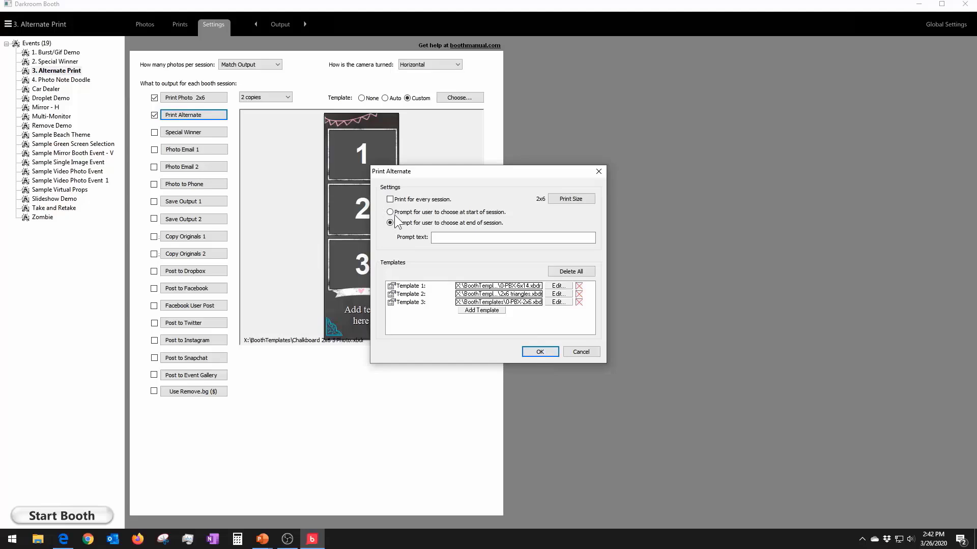
click(540, 352)
Step: Start booth mode, begin a Color session, browse the print templates and choose the black-and-white triangle layout
click(64, 517)
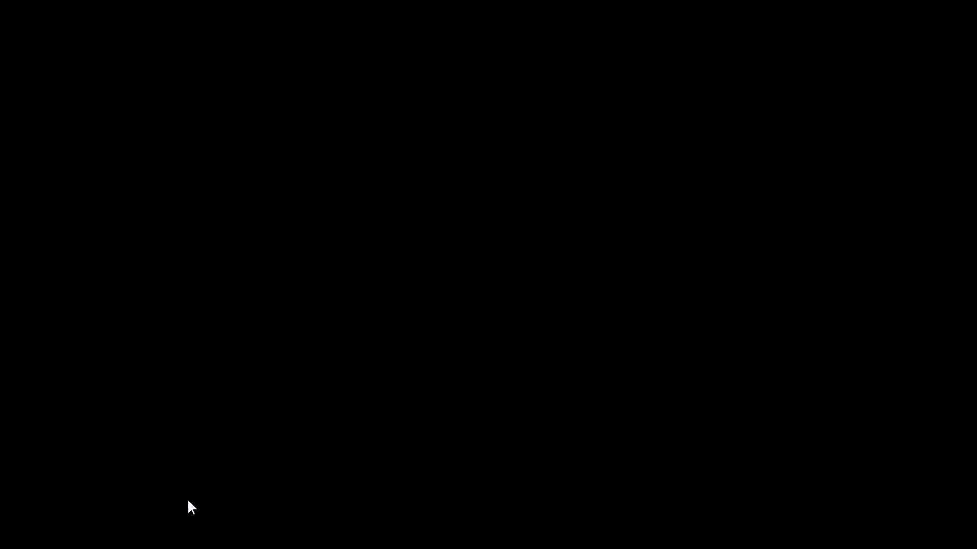
click(521, 305)
click(528, 308)
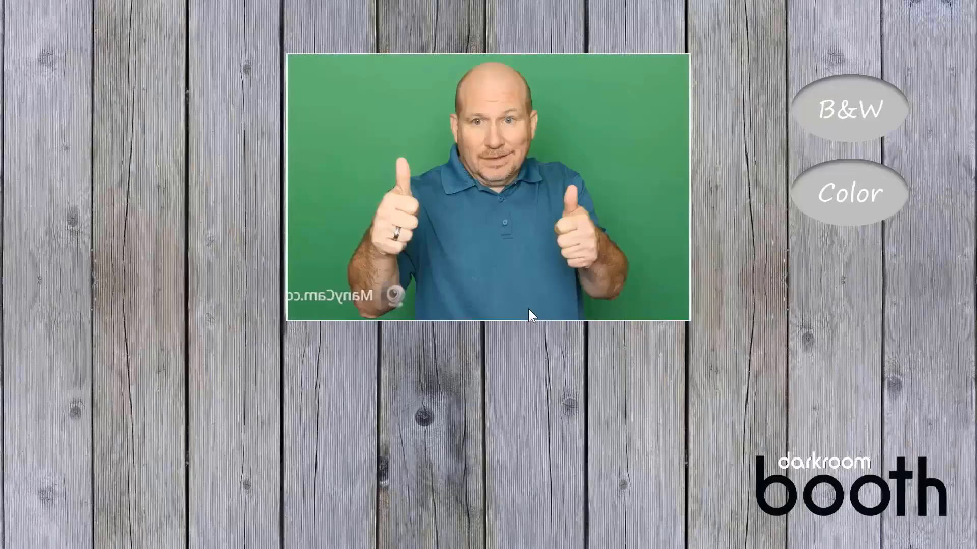
click(848, 204)
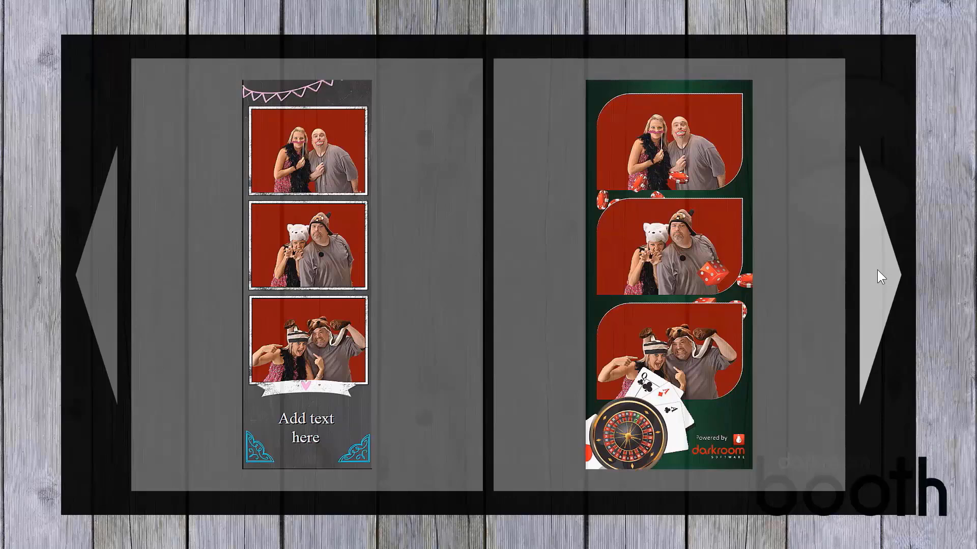
click(878, 270)
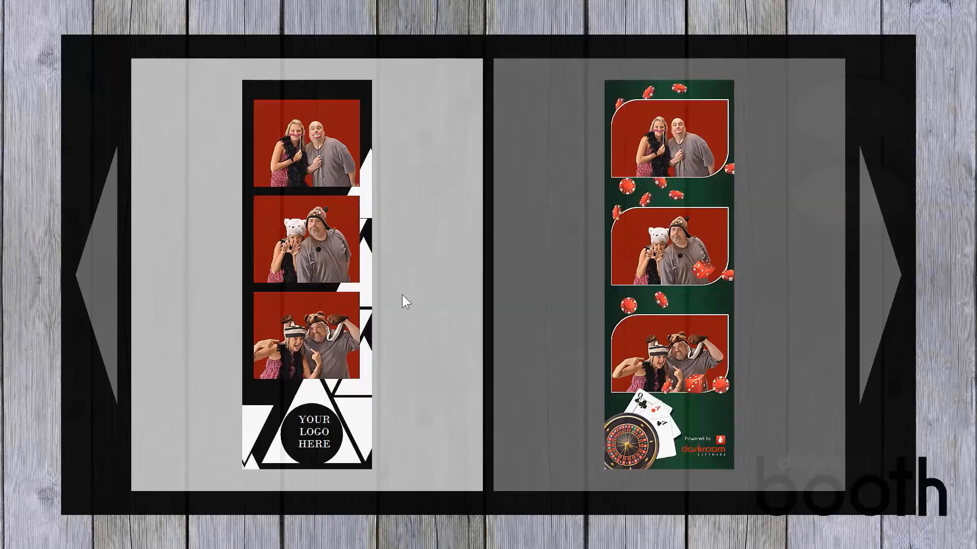
click(299, 307)
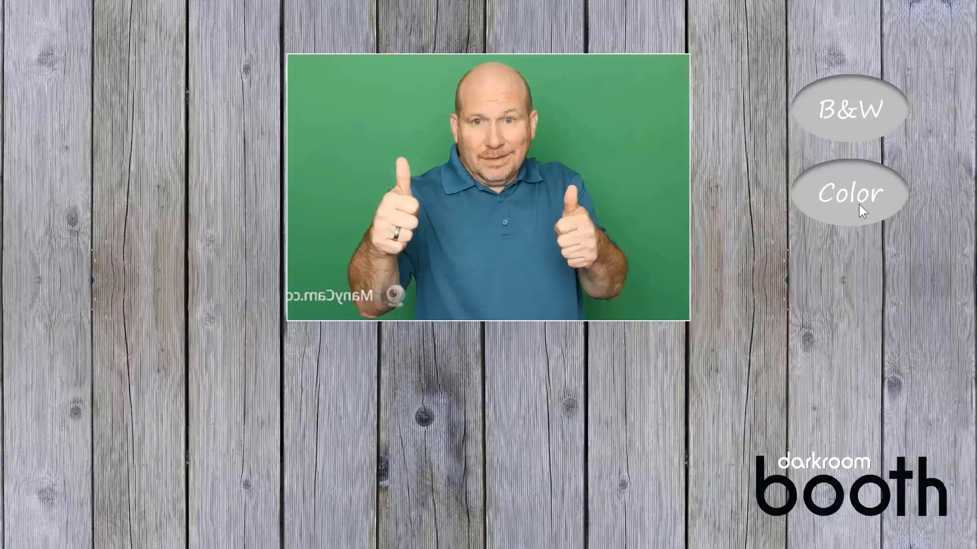
Step: Start another Color session with the triangle template to view its on-screen output, and exit booth mode
click(860, 205)
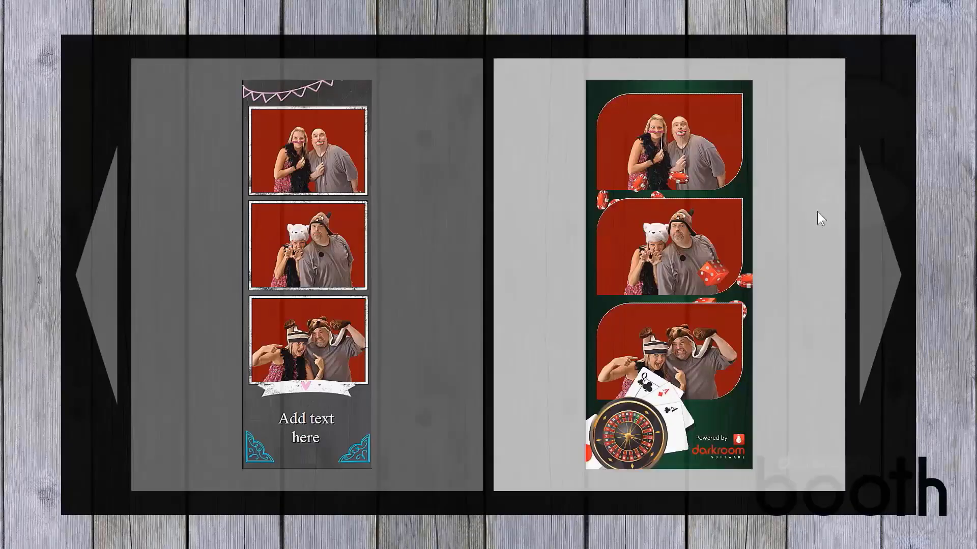
click(327, 286)
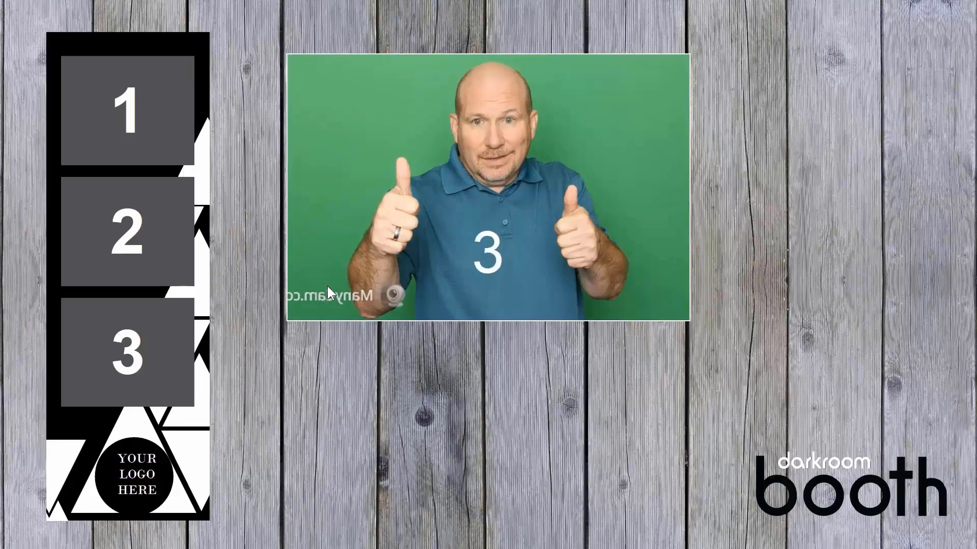
key(Escape)
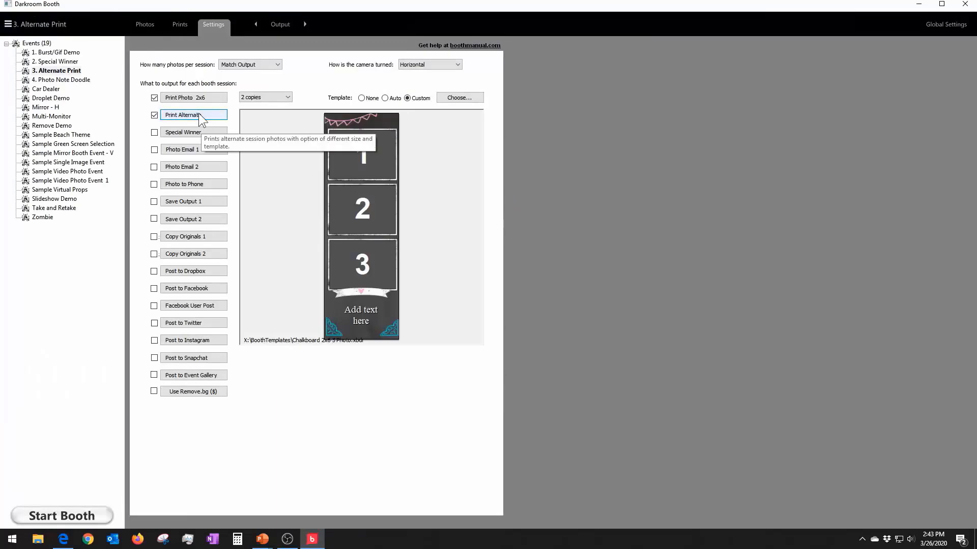
Step: Restart booth mode, begin a Color session, browse the print templates and choose the three-photo chalkboard layout
click(76, 514)
click(515, 305)
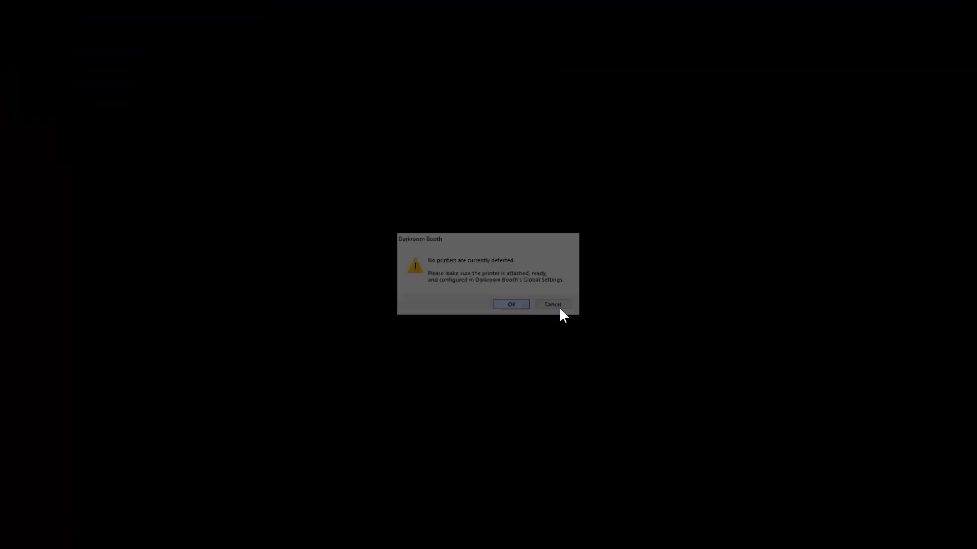
click(522, 308)
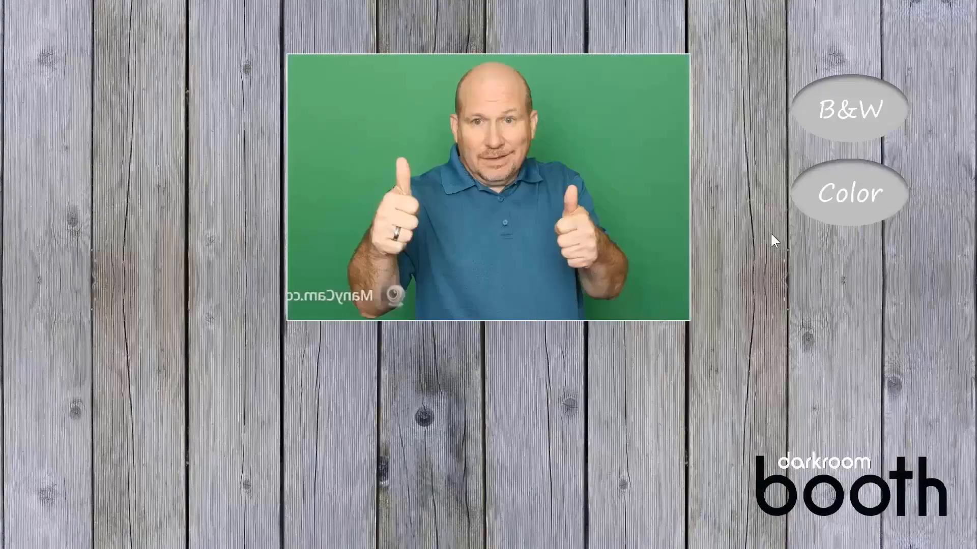
click(831, 200)
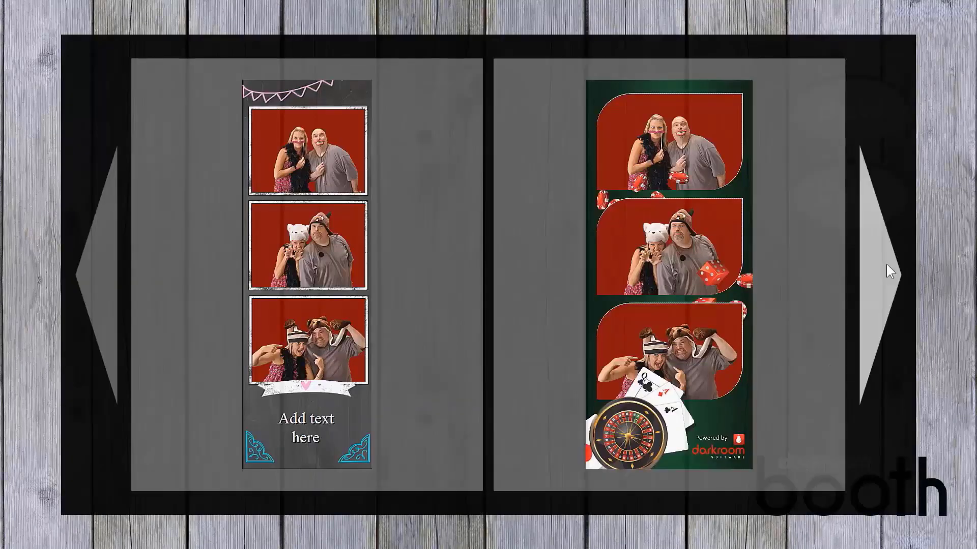
click(888, 271)
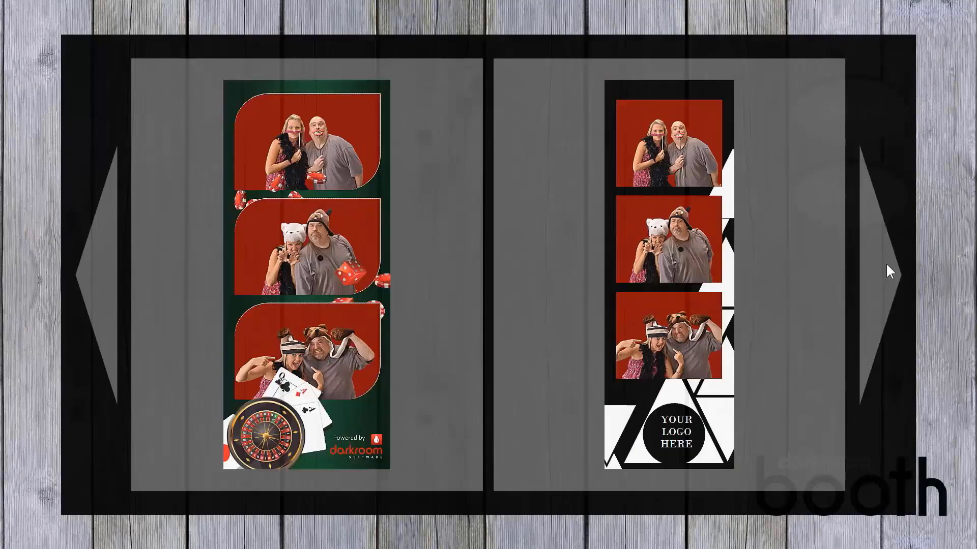
click(96, 266)
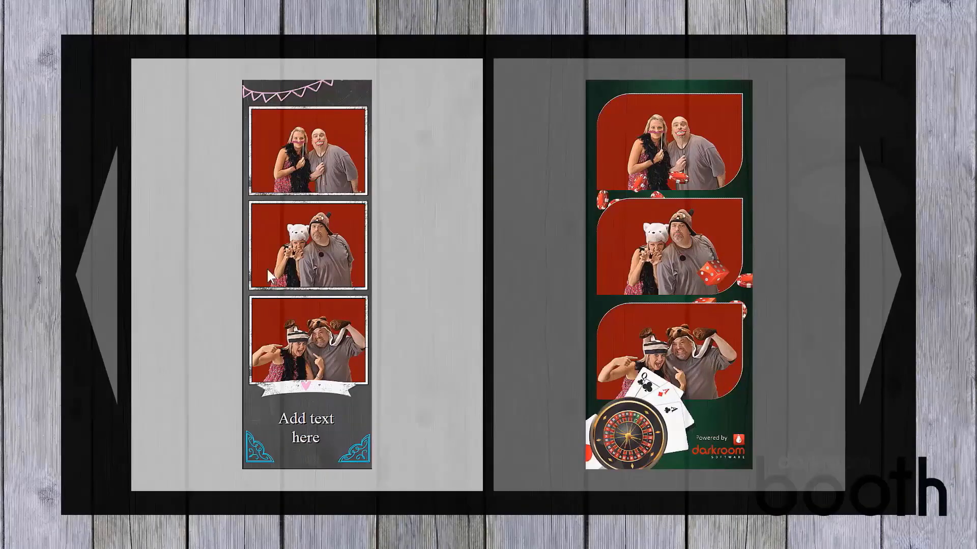
click(334, 271)
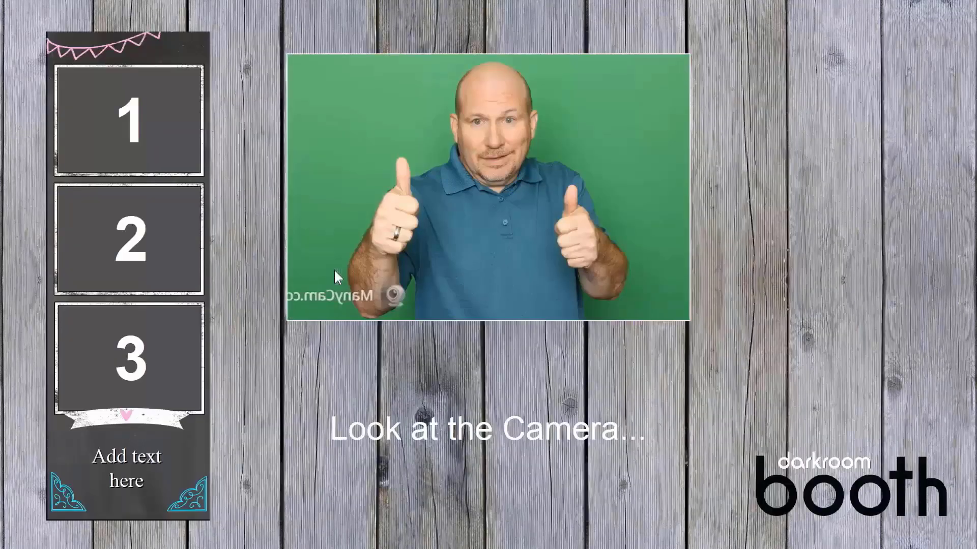